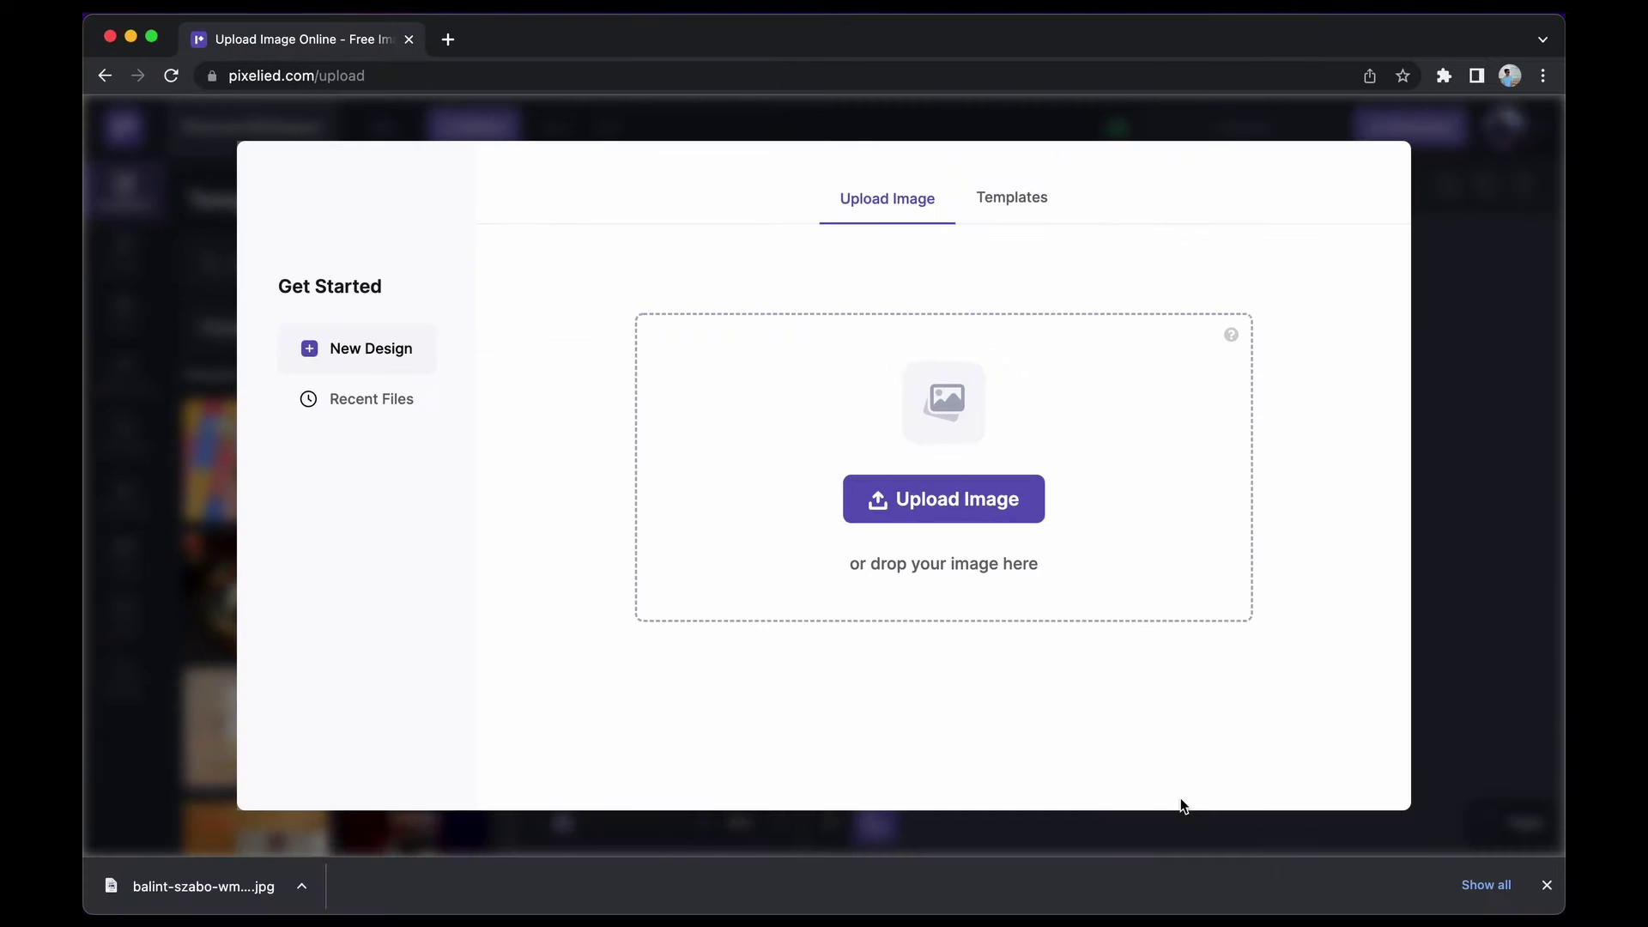
Add the downloaded red-wall shutter photo to a new design by dragging it onto the upload zone.
left_click(993, 496)
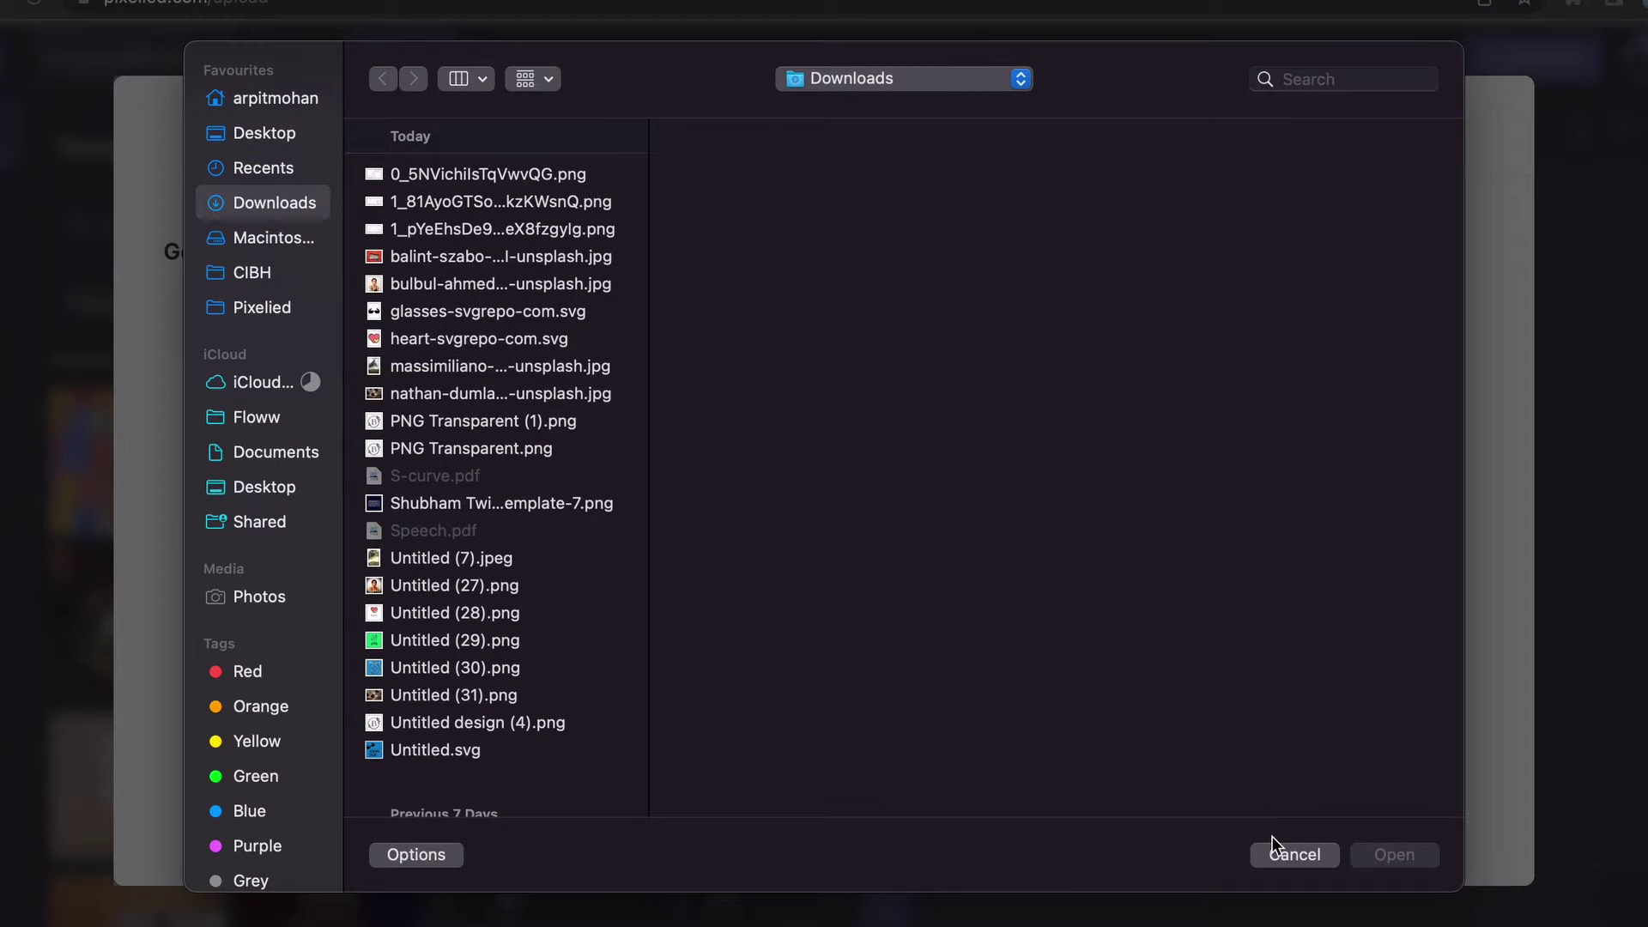
left_click(1274, 845)
left_click_drag(194, 886, 847, 475)
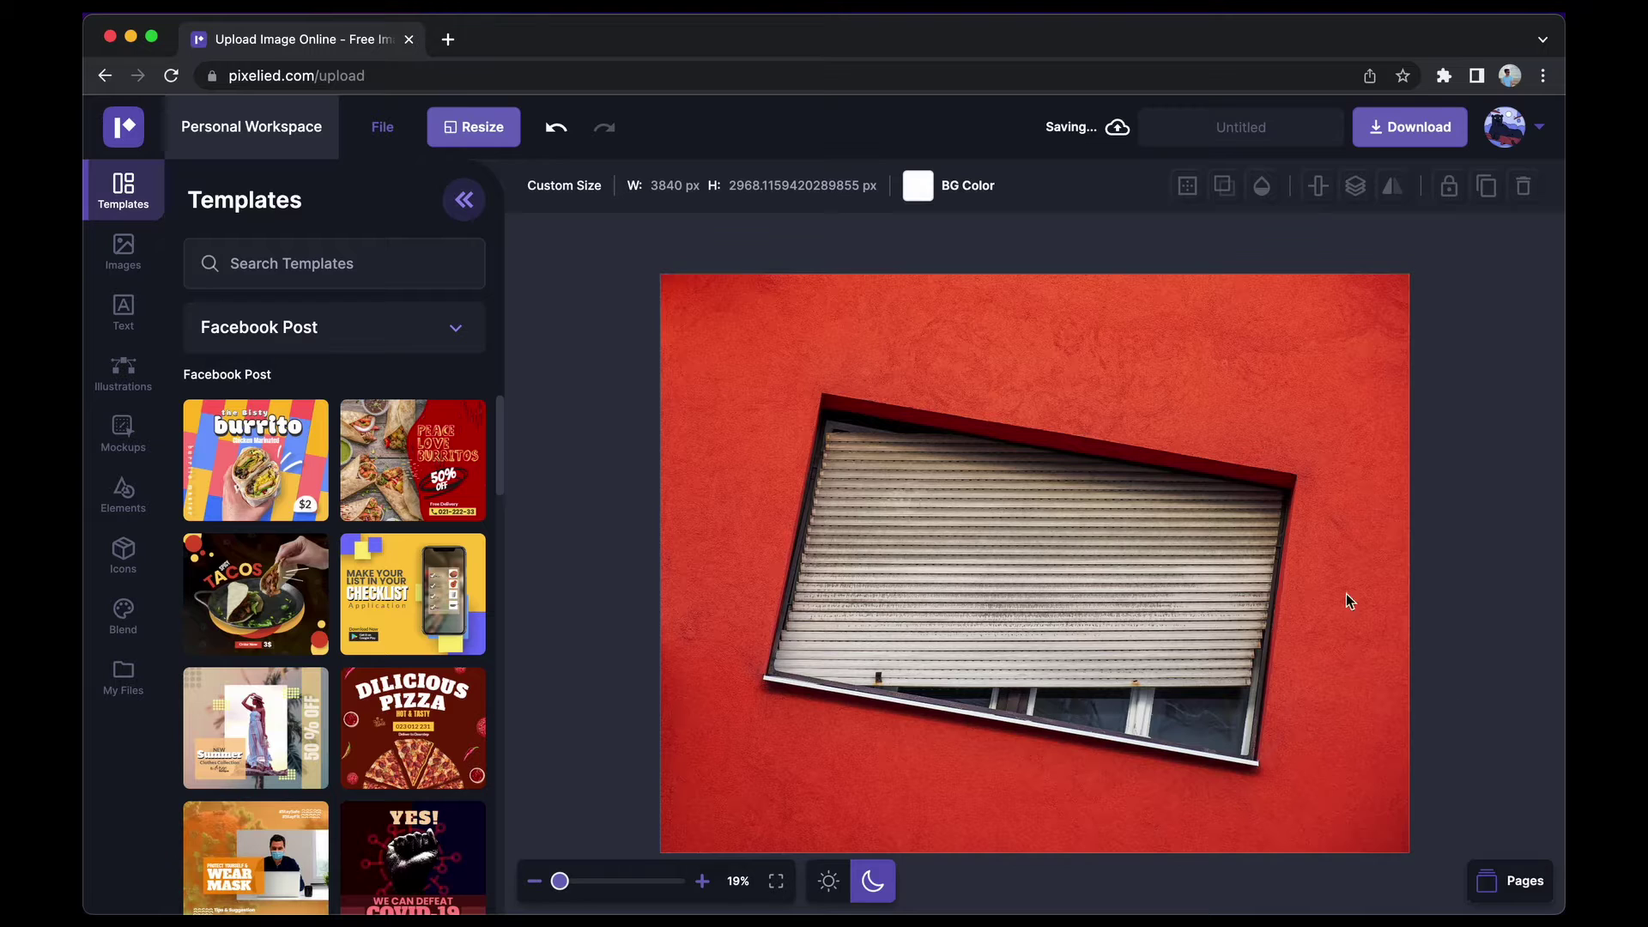
Rotate the wall photo counter-clockwise until the shuttered window is horizontal.
left_click(1313, 557)
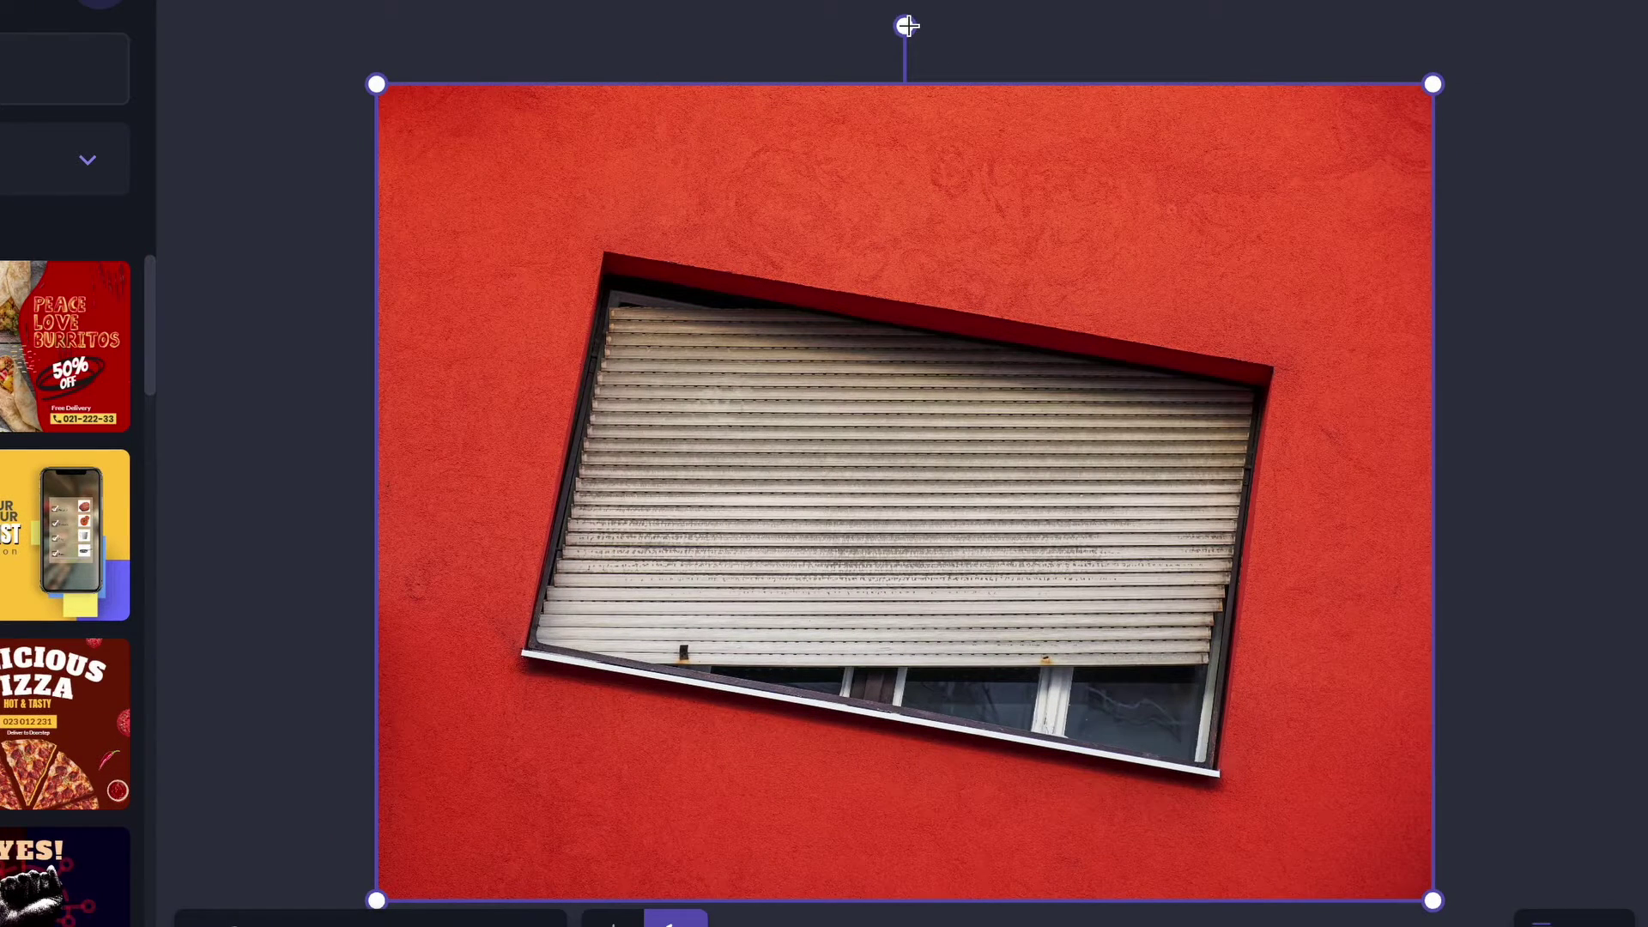
left_click_drag(901, 25, 837, 62)
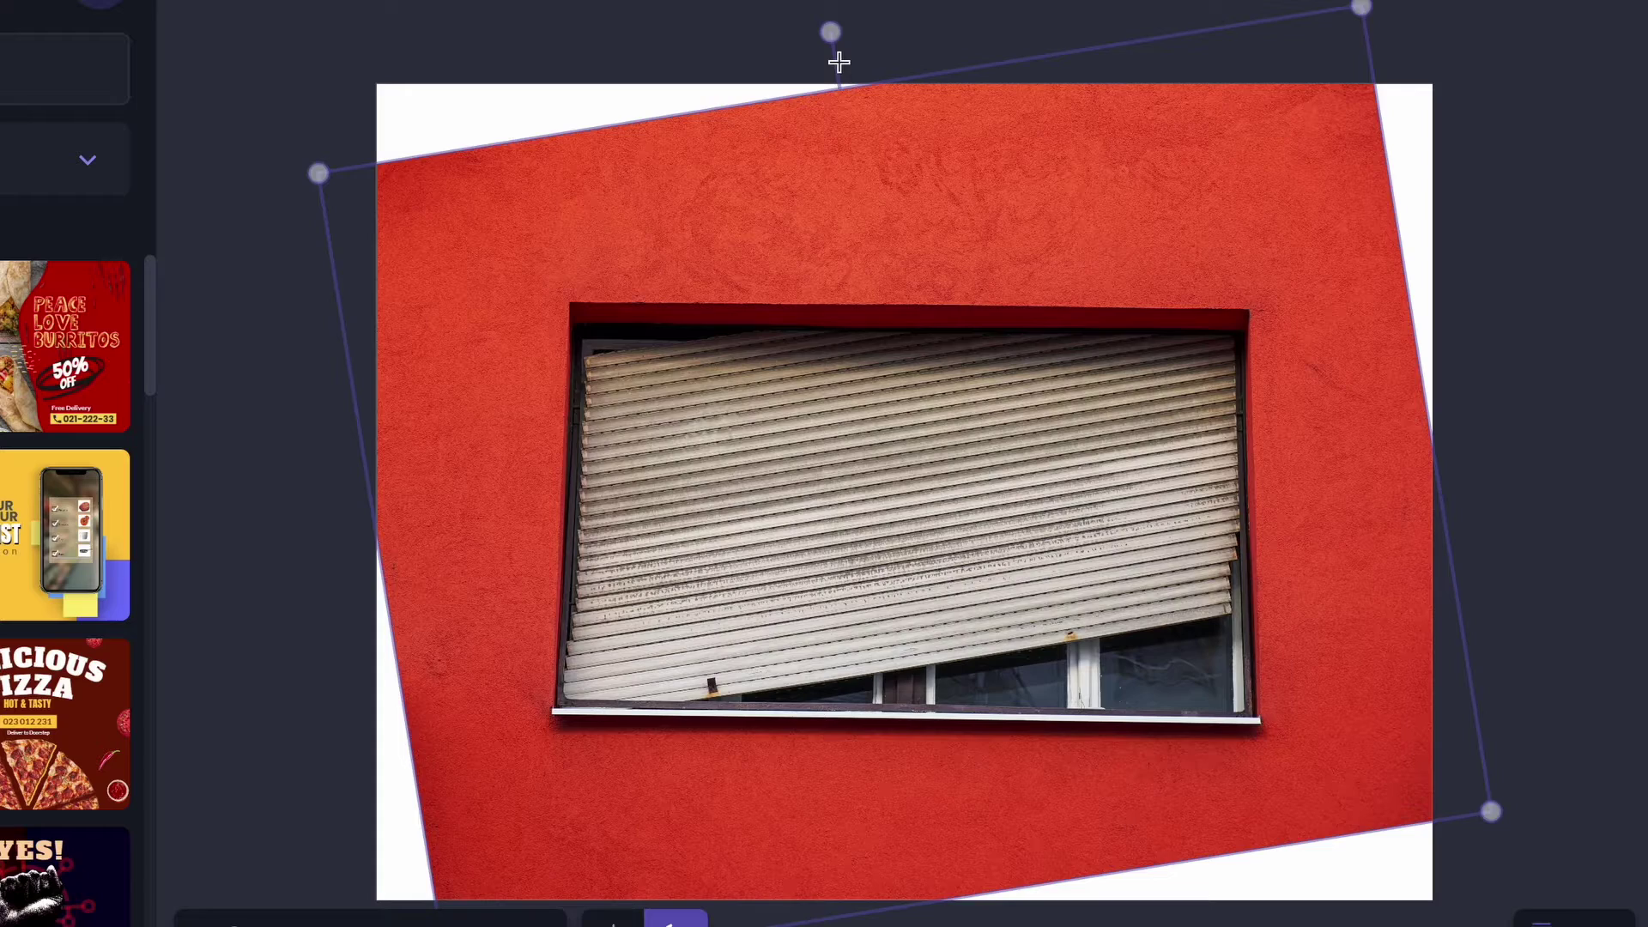
left_click_drag(837, 61, 843, 67)
left_click(1581, 428)
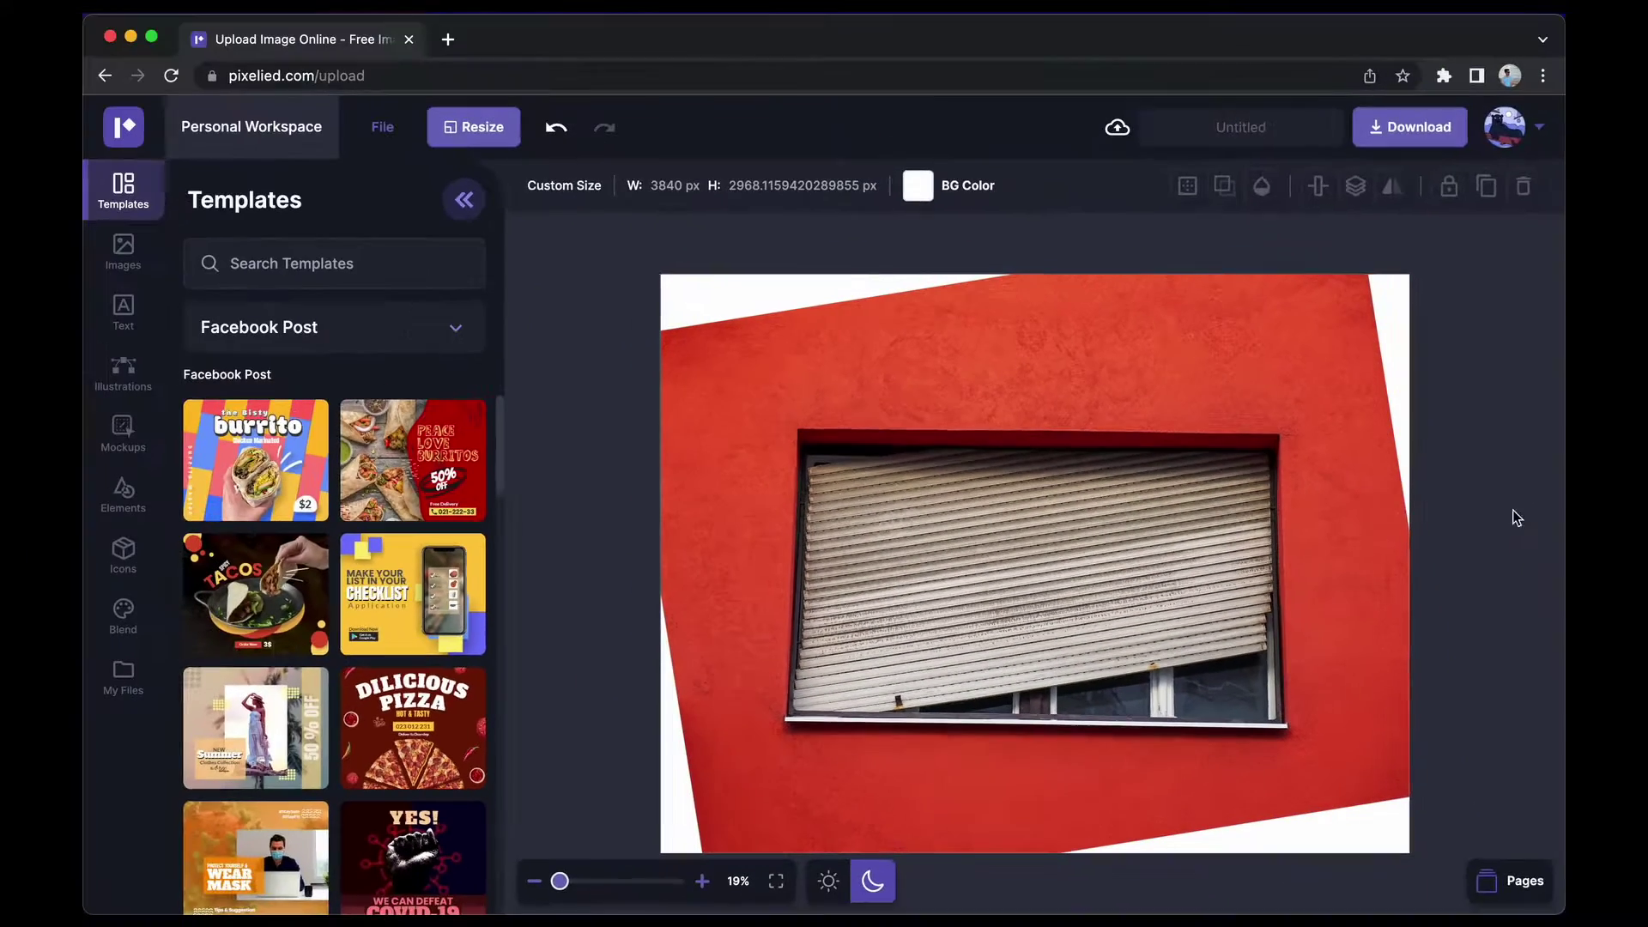
Crop-enlarge and reposition the rotated photo so it covers every canvas corner.
left_click(1408, 517)
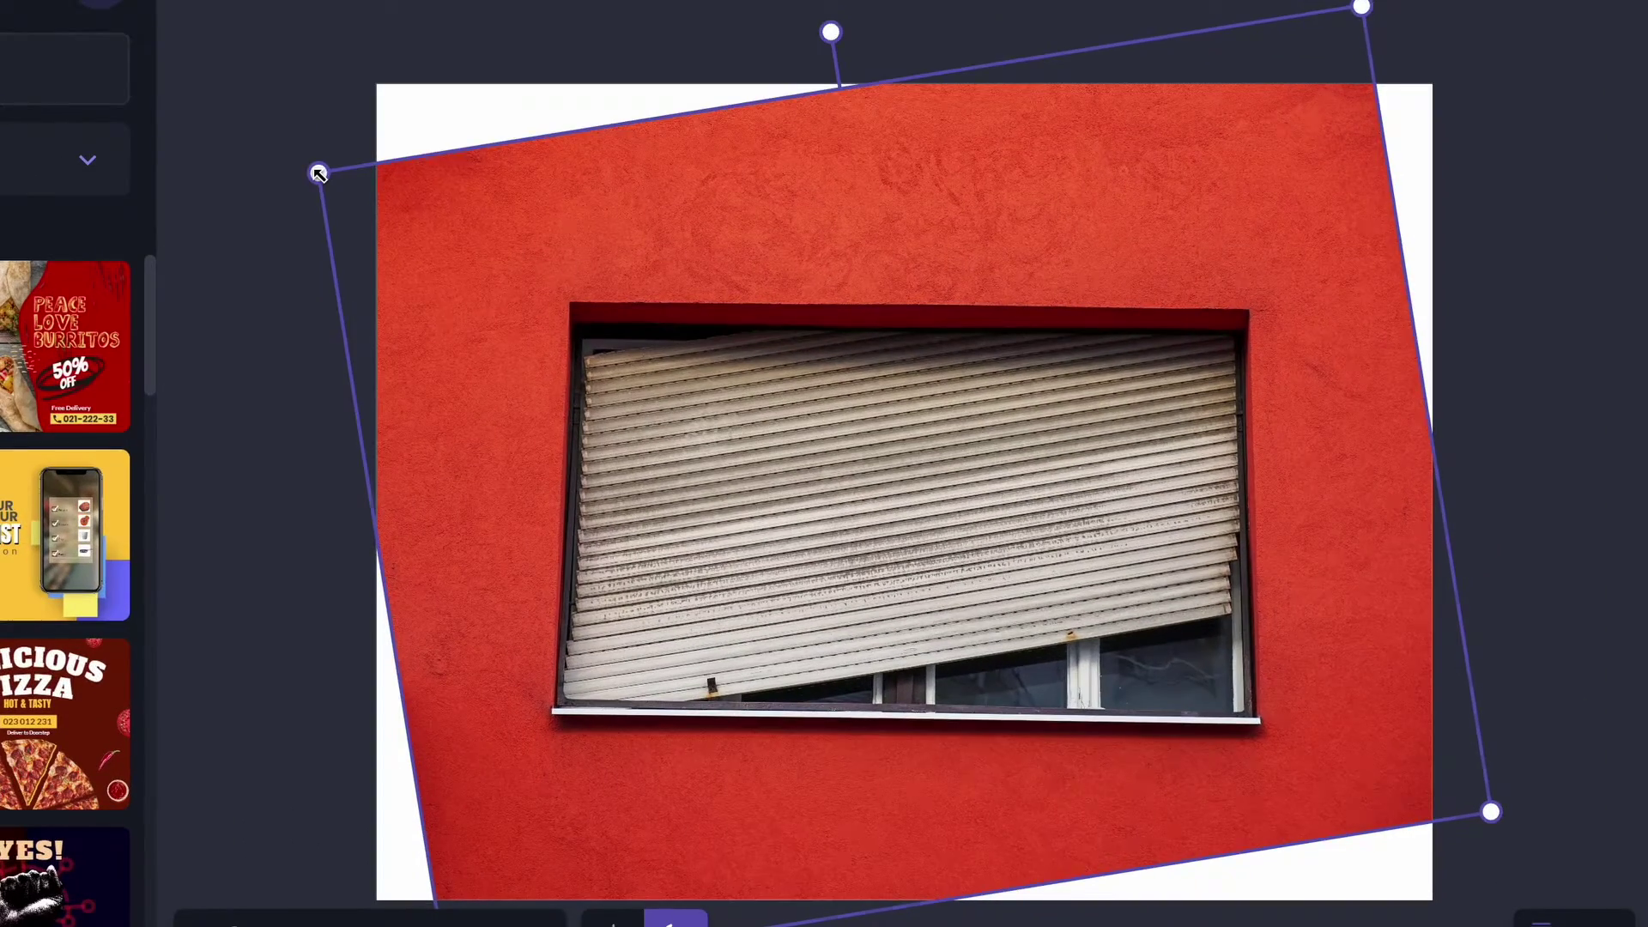
left_click_drag(319, 173, 135, 59)
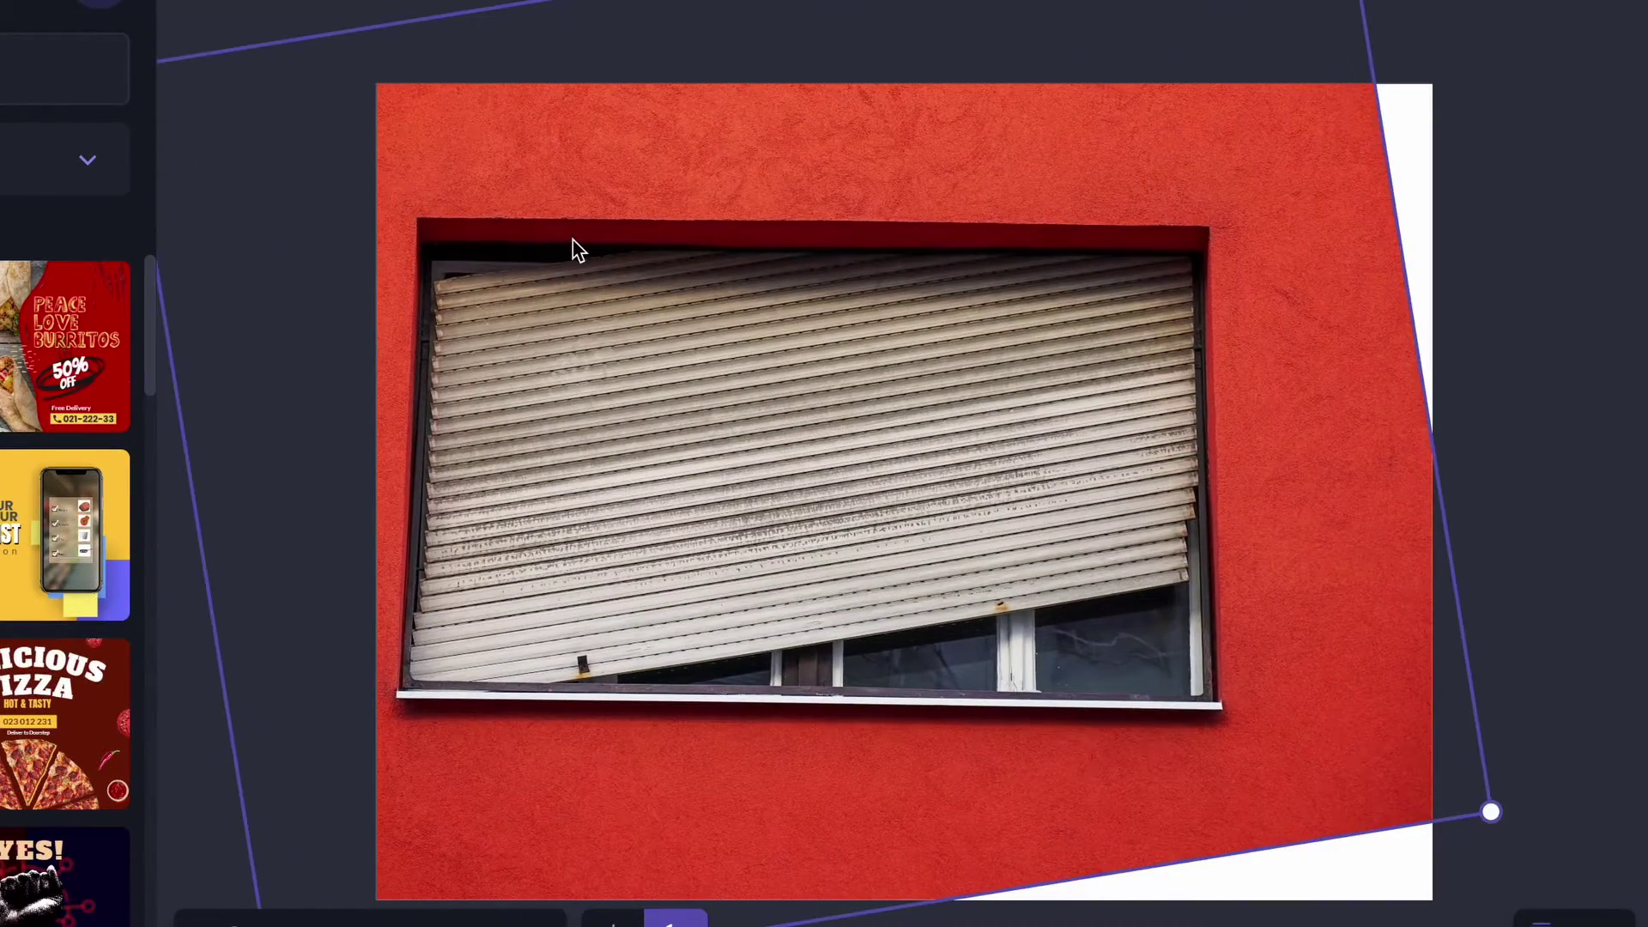
mouse_move(582, 264)
left_mouse_down()
mouse_move(699, 301)
mouse_move(705, 326)
left_mouse_up()
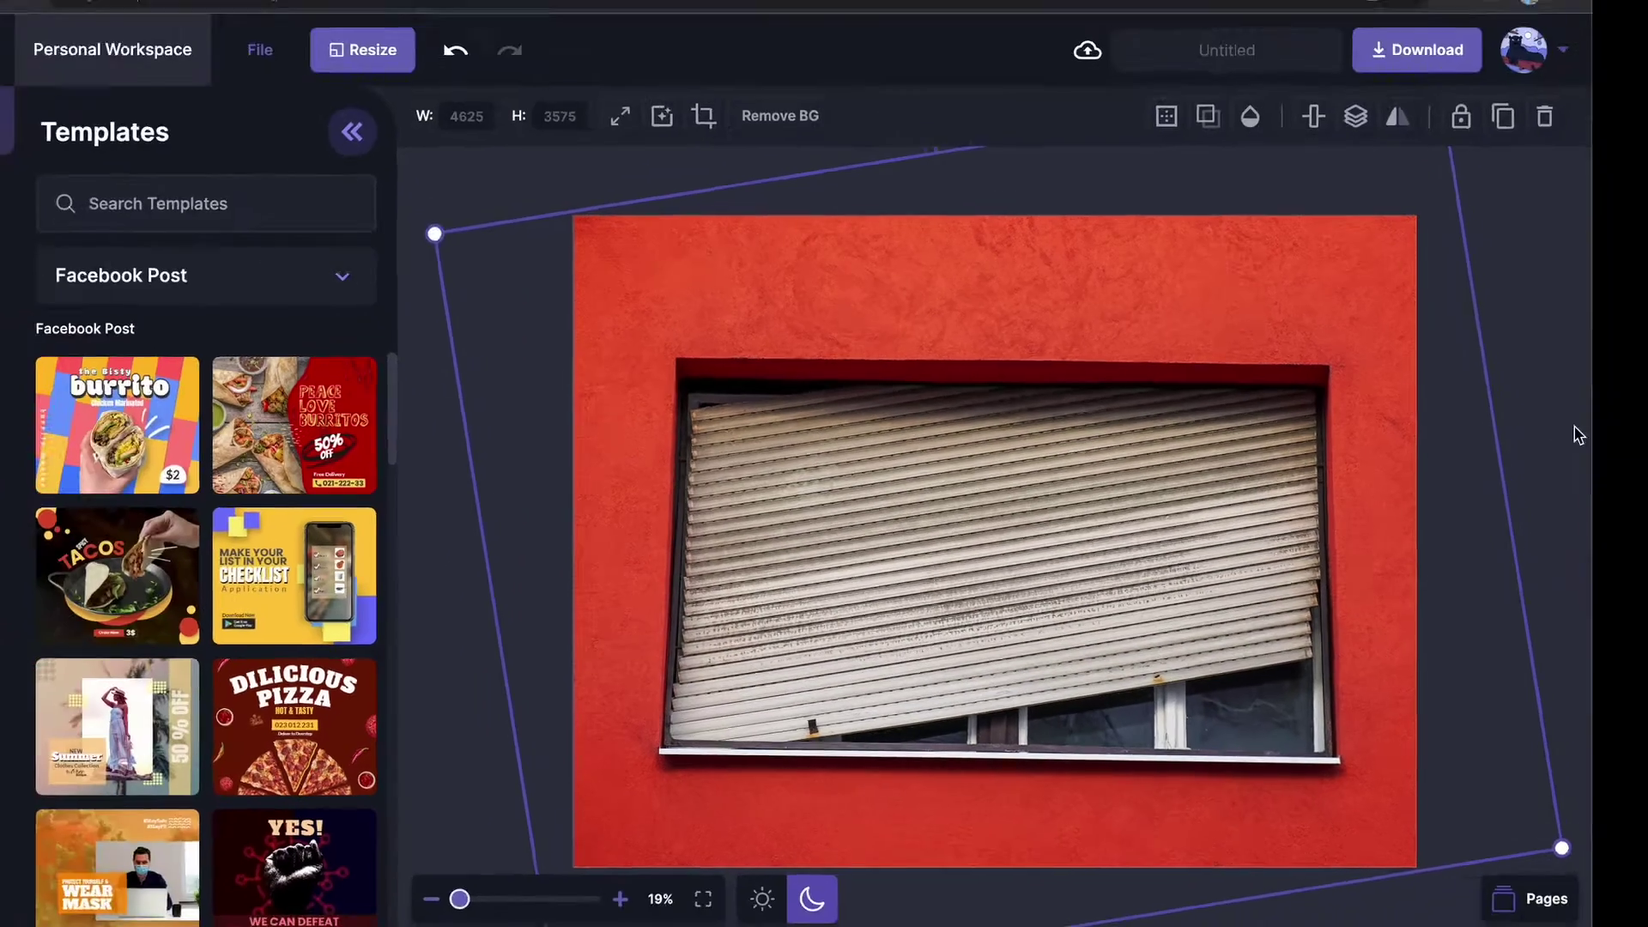
left_click(1558, 467)
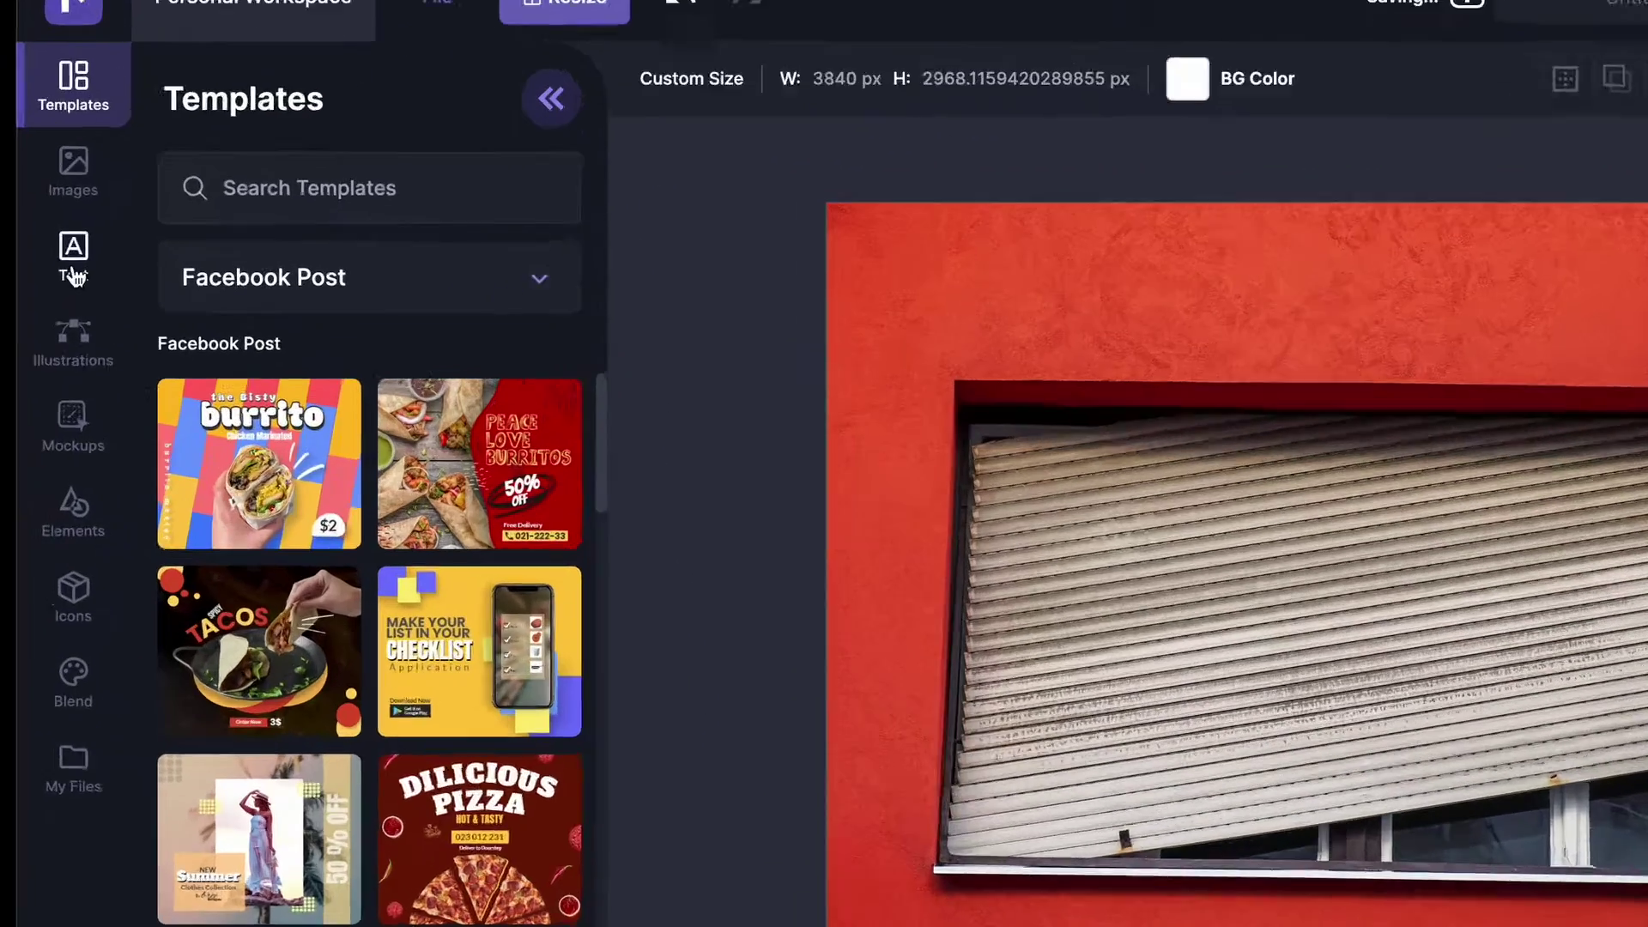
Add the Signature text style, enlarge it, and place it above the window.
left_click(124, 322)
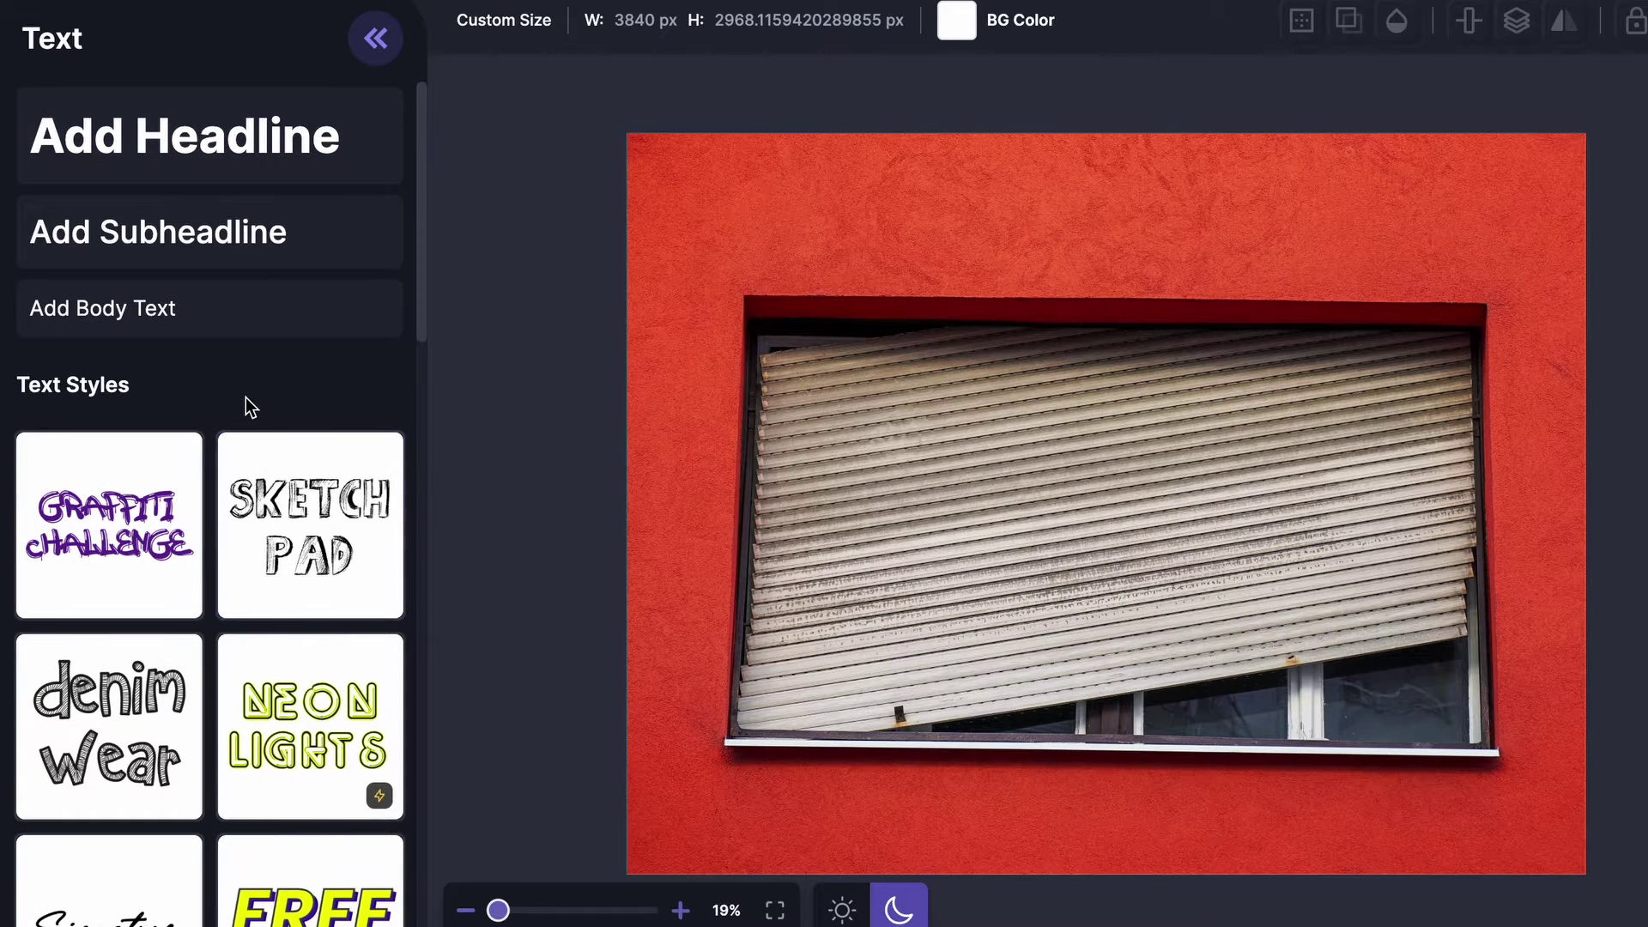
scroll(295, 524, "down", 2)
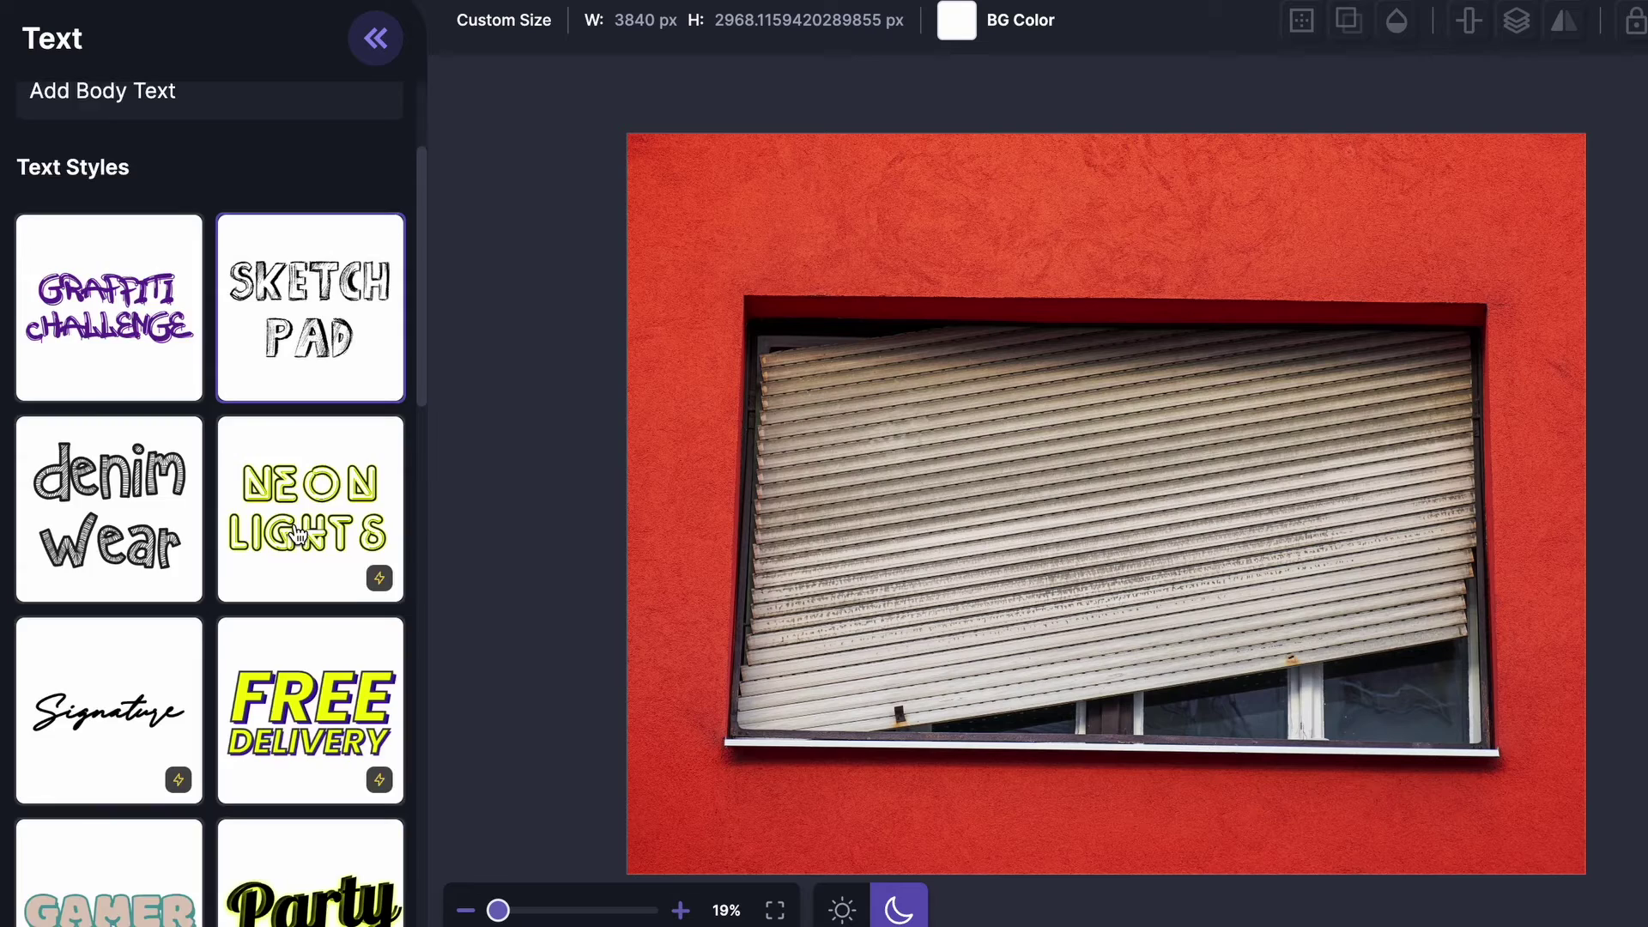
scroll(295, 525, "down", 3)
scroll(295, 525, "down", 2)
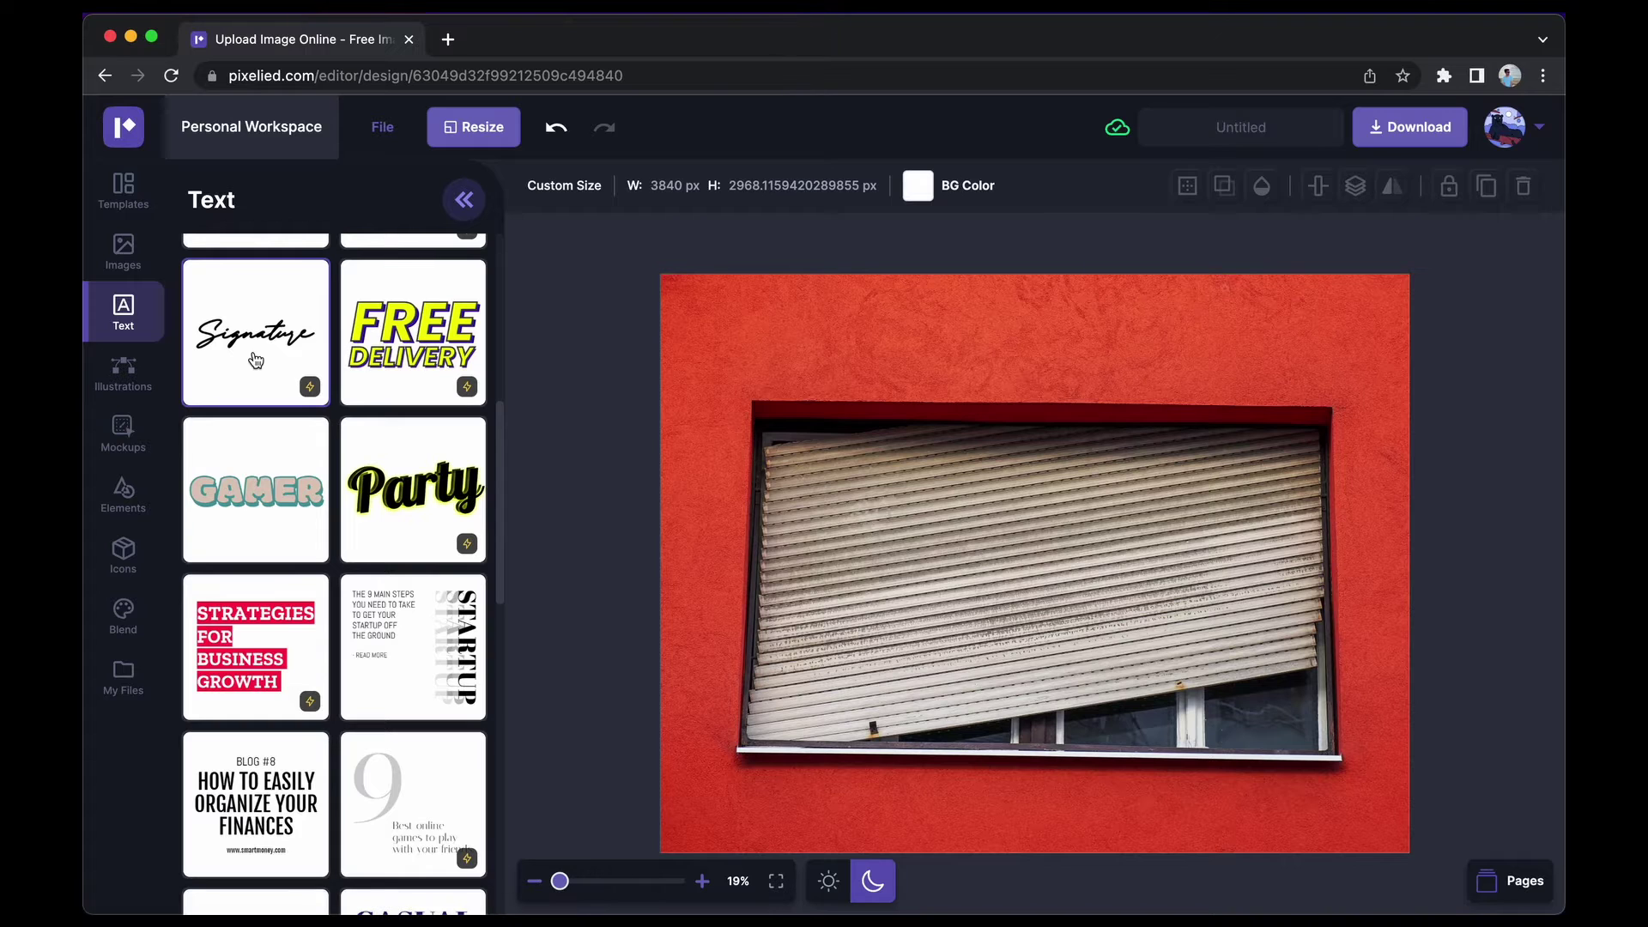
left_click(255, 332)
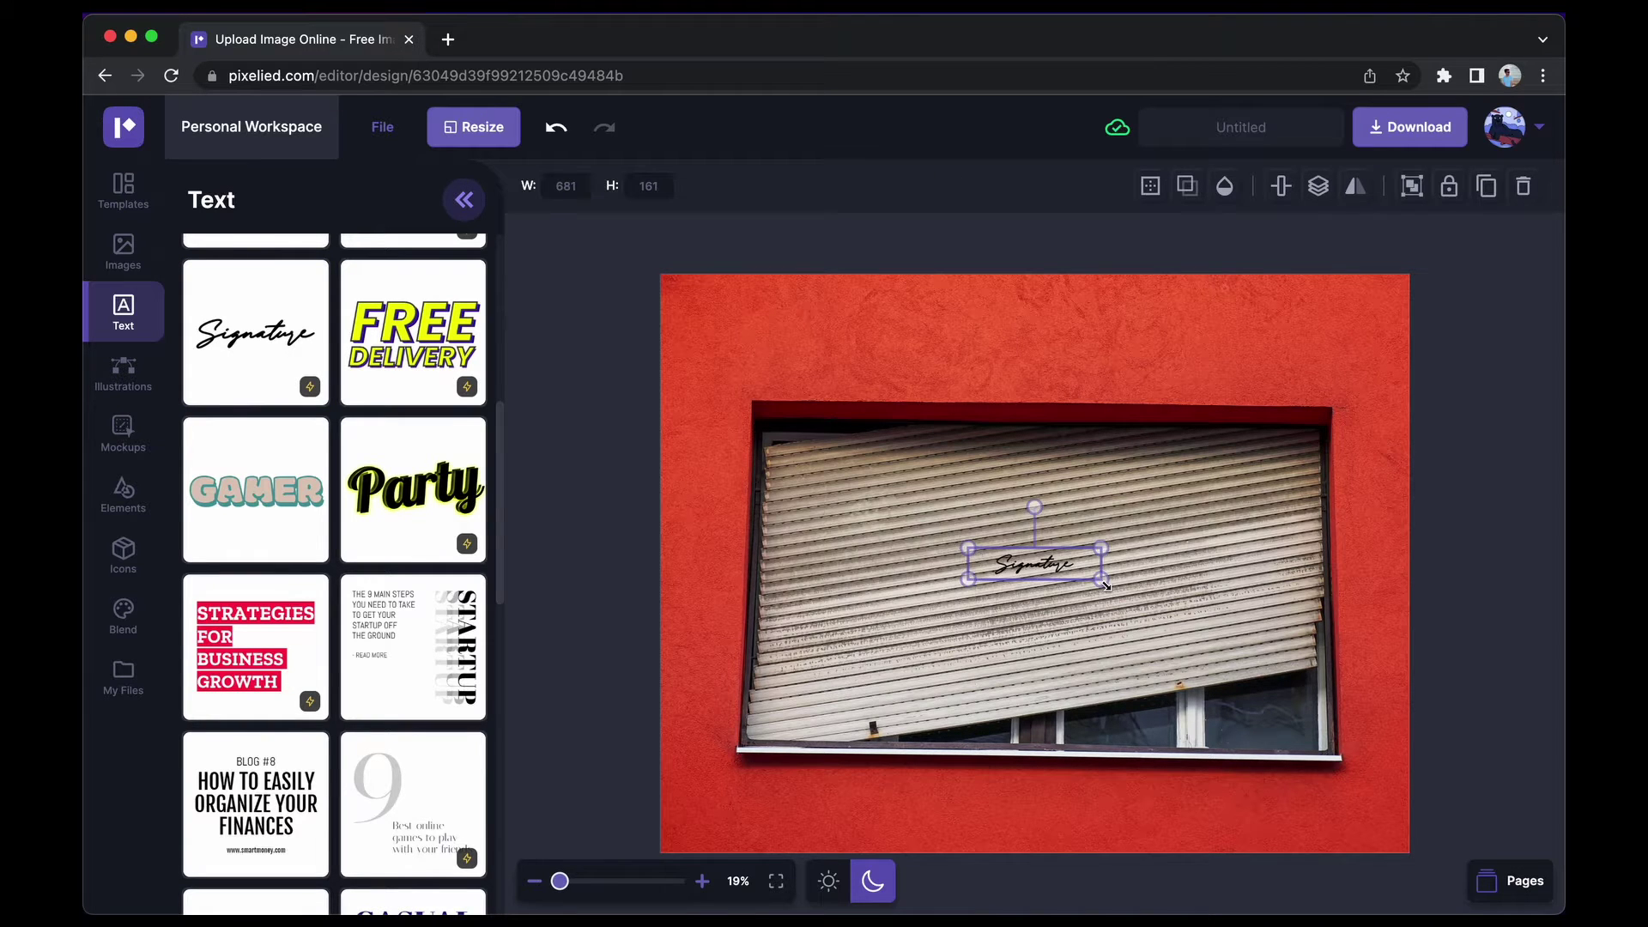
mouse_move(1104, 584)
left_mouse_down()
mouse_move(1440, 738)
mouse_move(1506, 748)
left_mouse_up()
mouse_move(1230, 612)
left_mouse_down()
mouse_move(1111, 349)
mouse_move(1084, 339)
left_mouse_up()
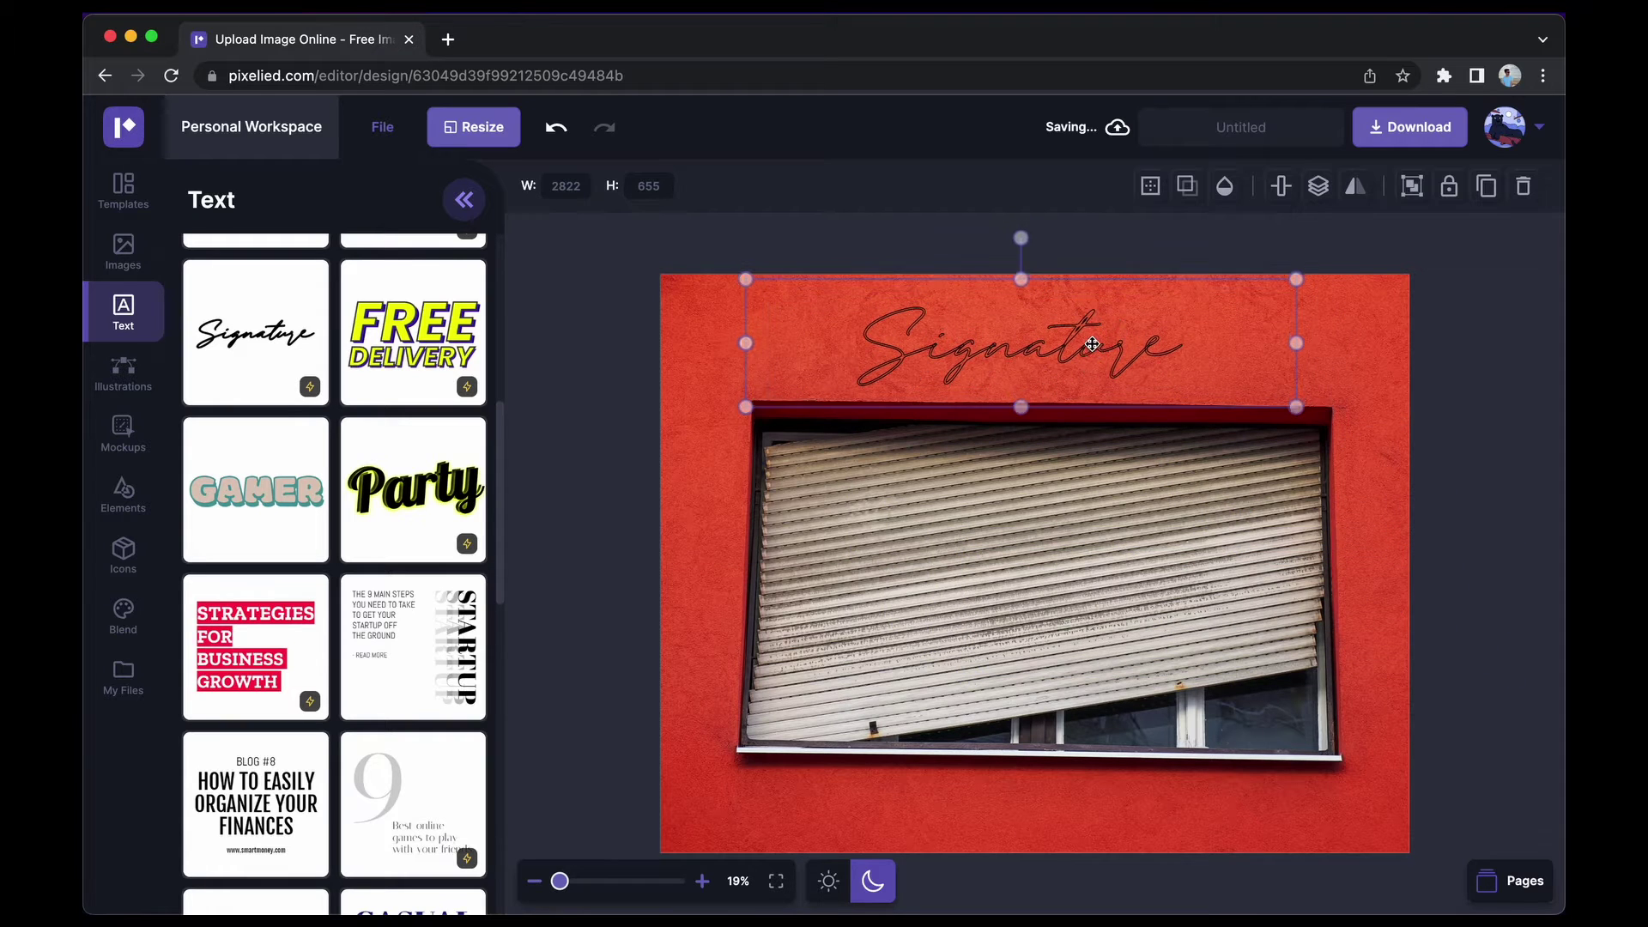
left_click(1092, 238)
left_click(1110, 345)
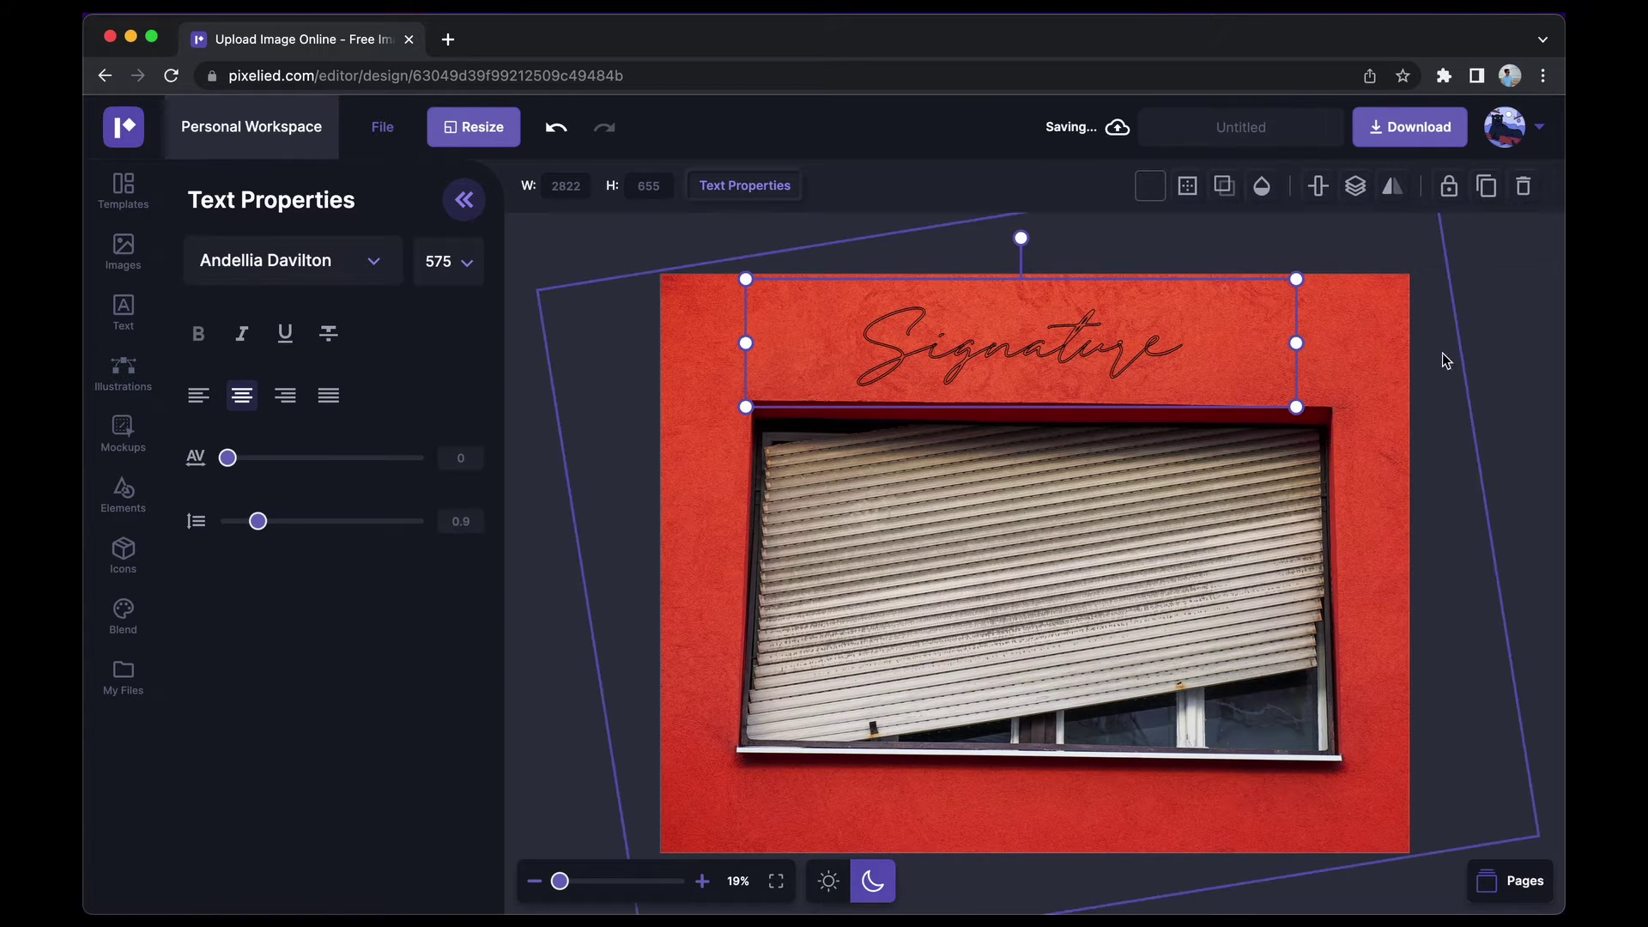
left_click(1529, 342)
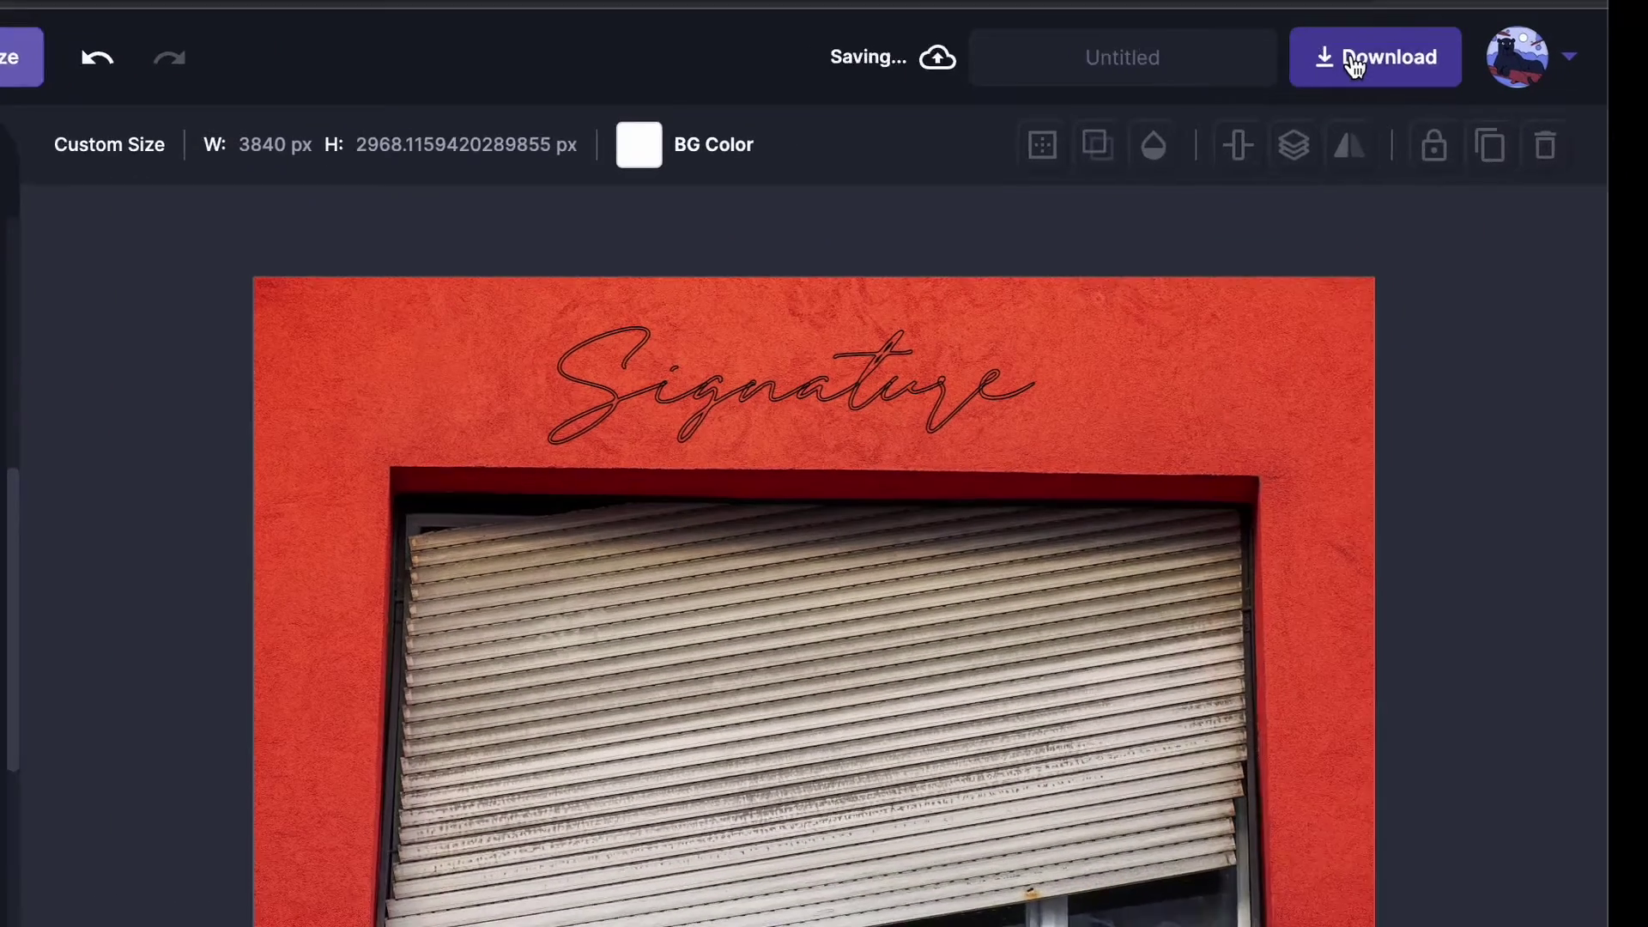
Download the design with the file format switched from JPG to PNG.
left_click(1402, 127)
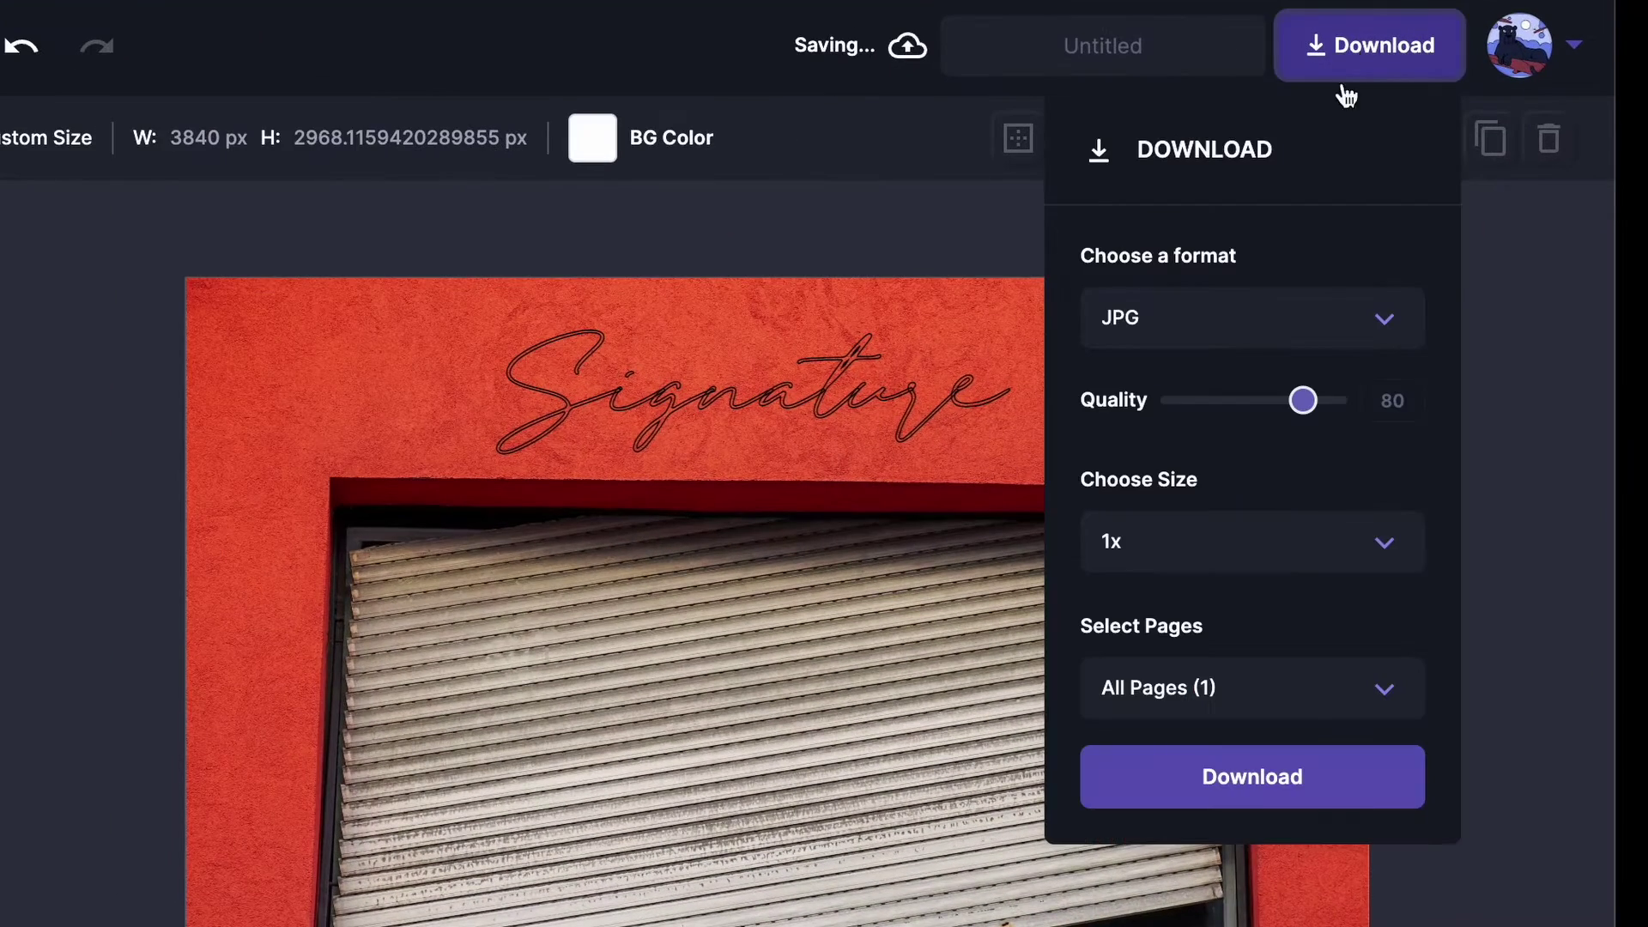
left_click(1308, 336)
left_click(1244, 497)
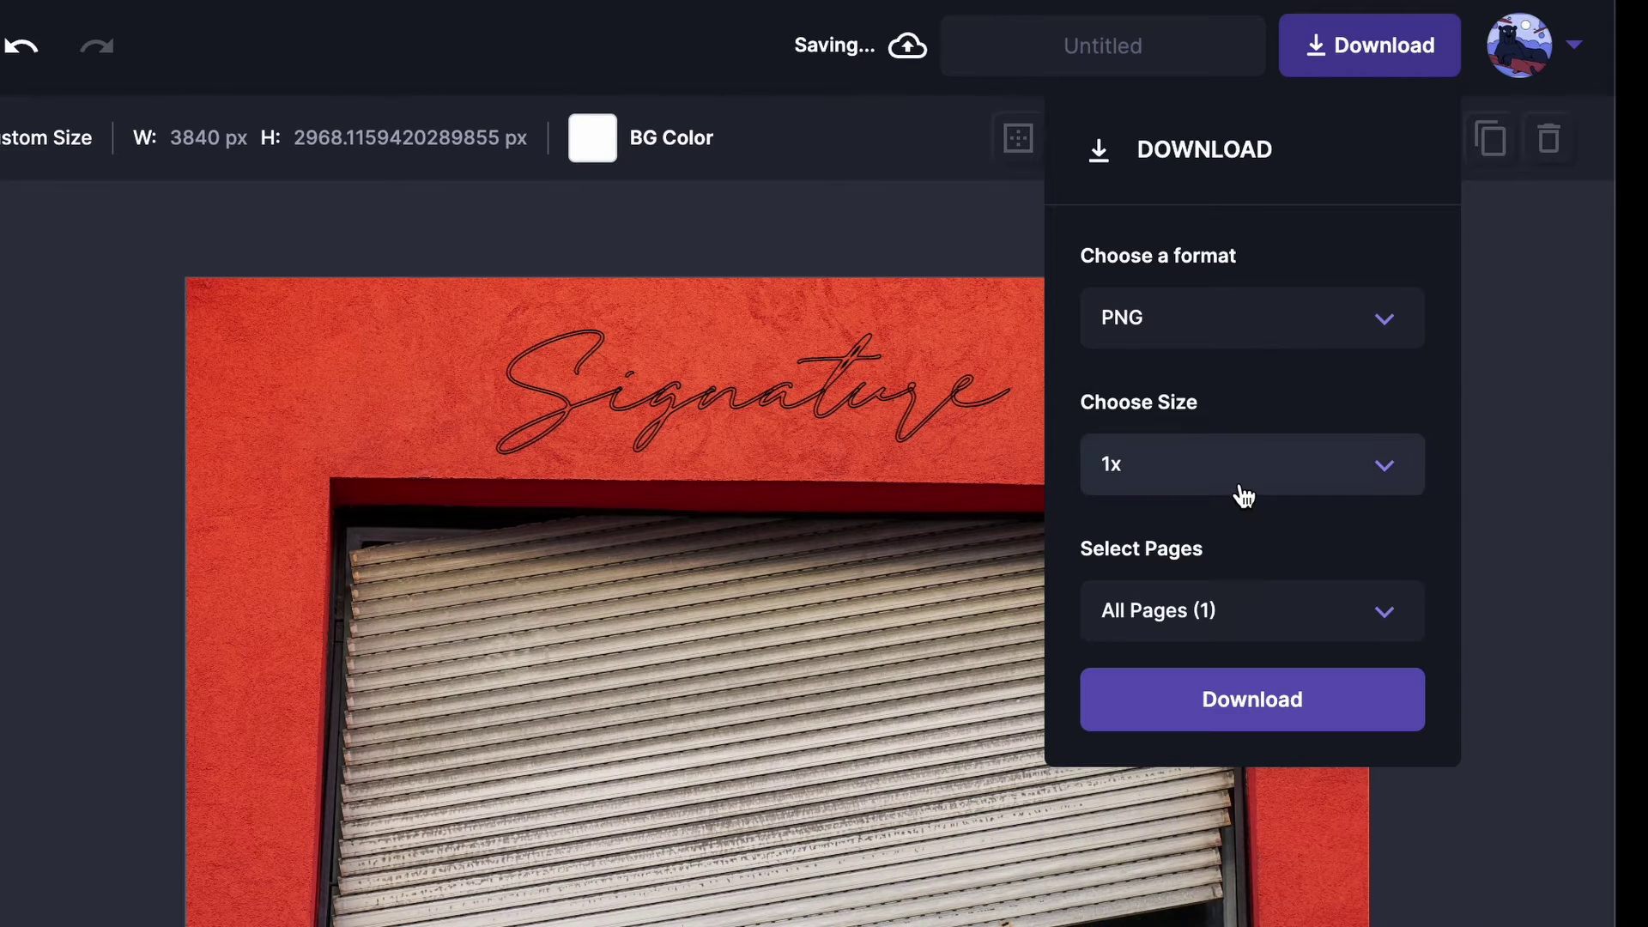
left_click(1239, 711)
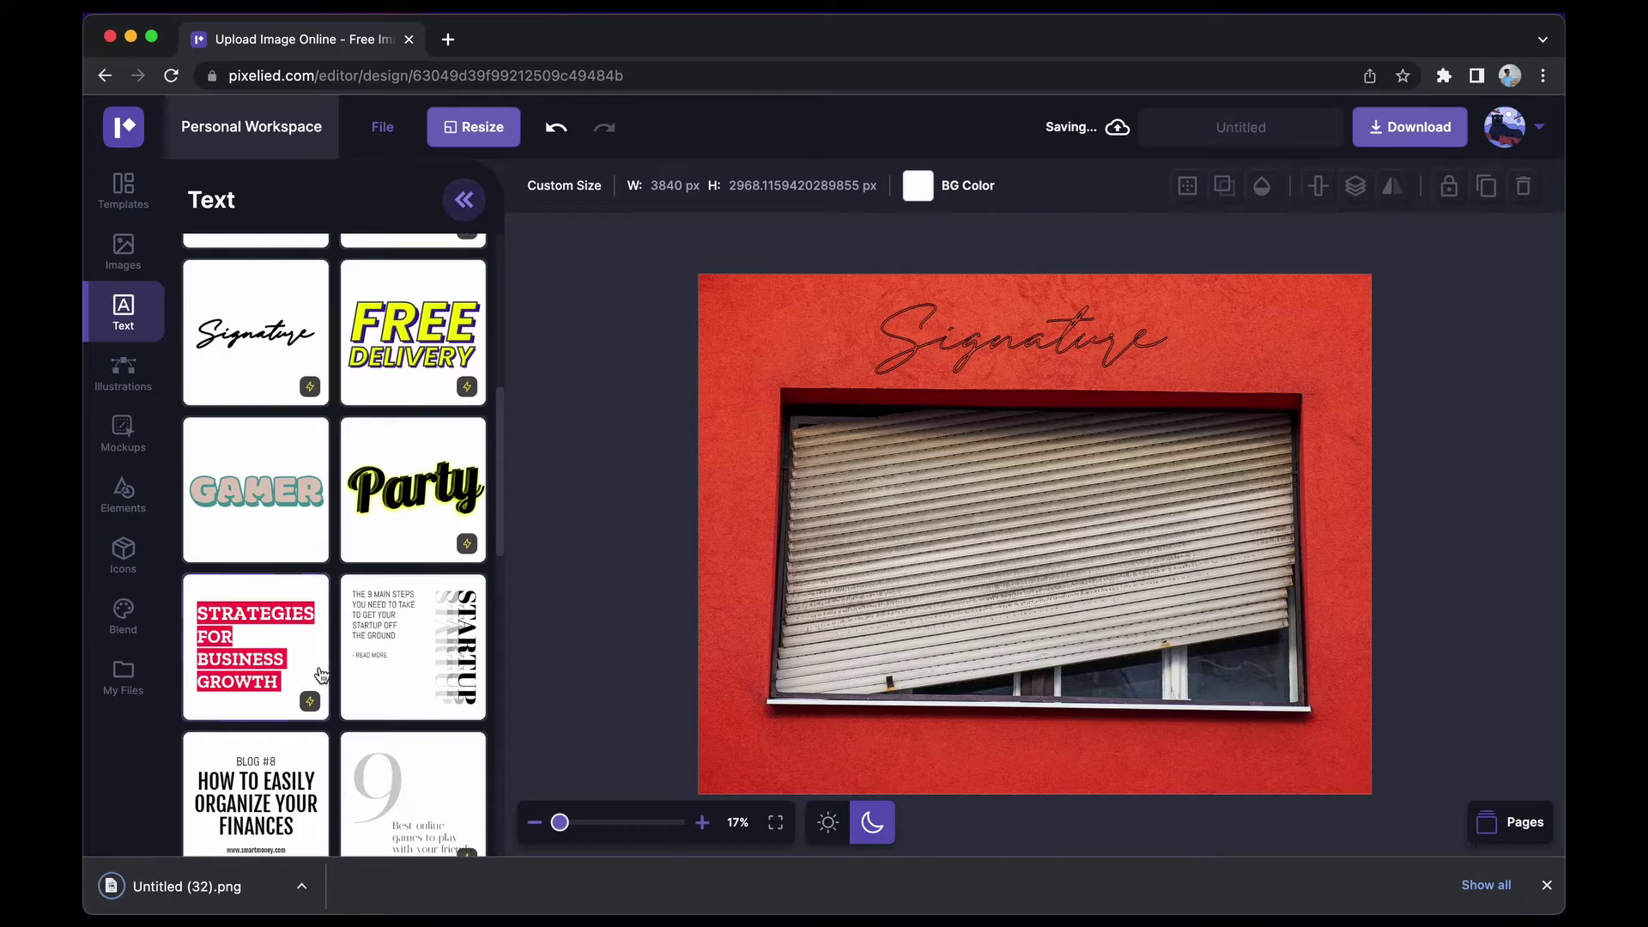
Open Untitled (32).png from the downloads bar in Preview.
left_click(174, 895)
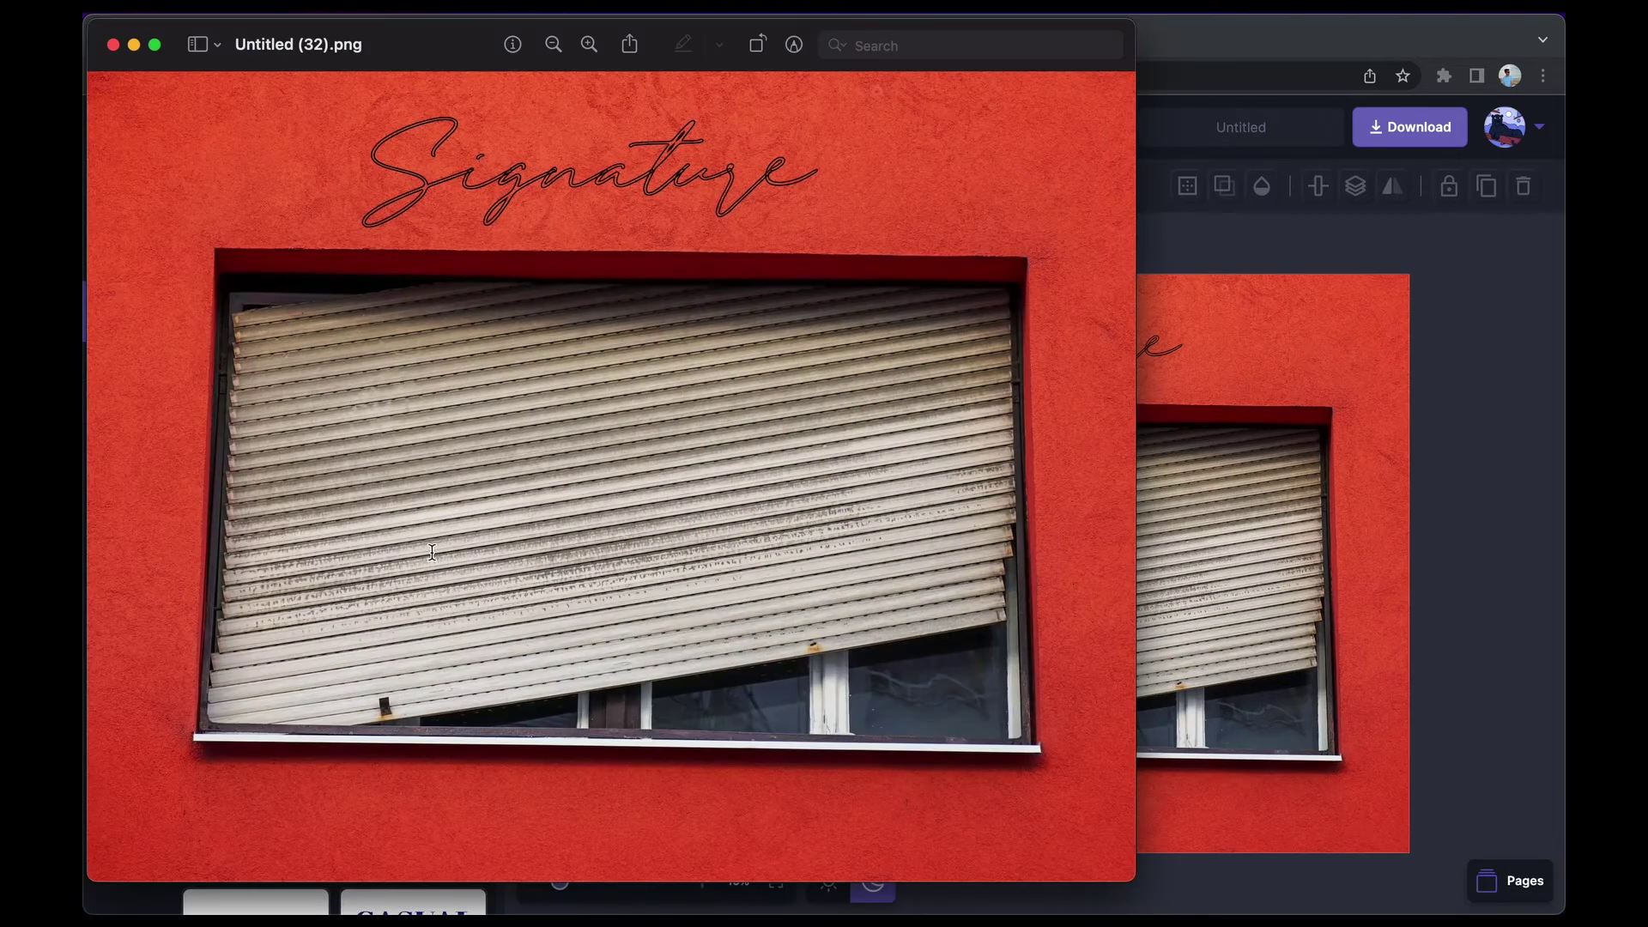